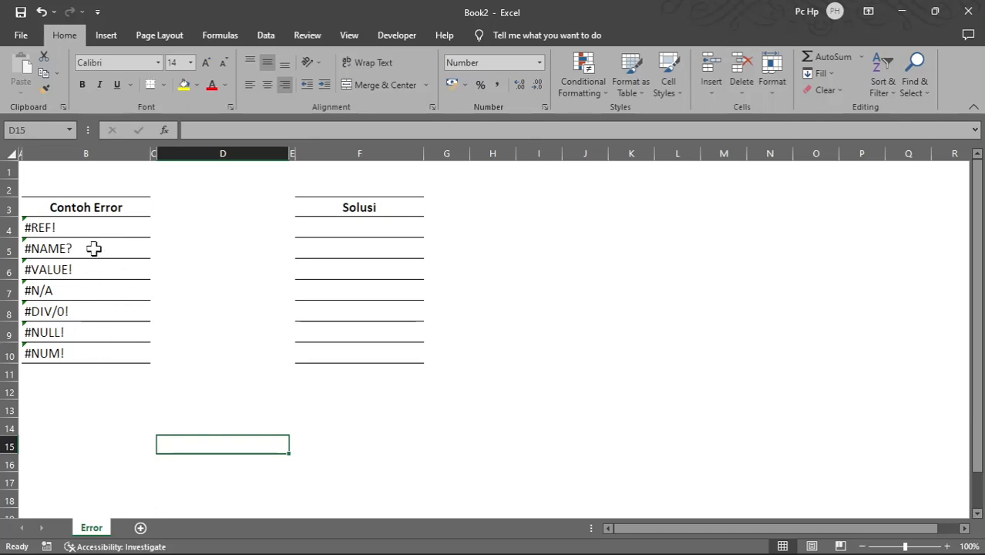
Step: Examine the formulas behind the #REF!, #NAME? and #VALUE! example errors in cells B4, B5 and B6
{"action": "left_click", "coordinate": [91, 225]}
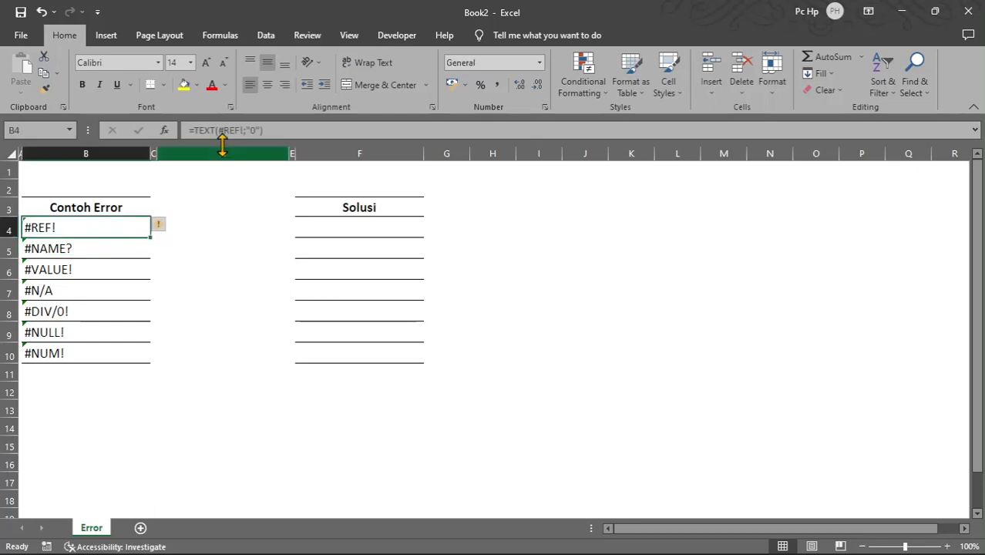
{"action": "left_click", "coordinate": [228, 129]}
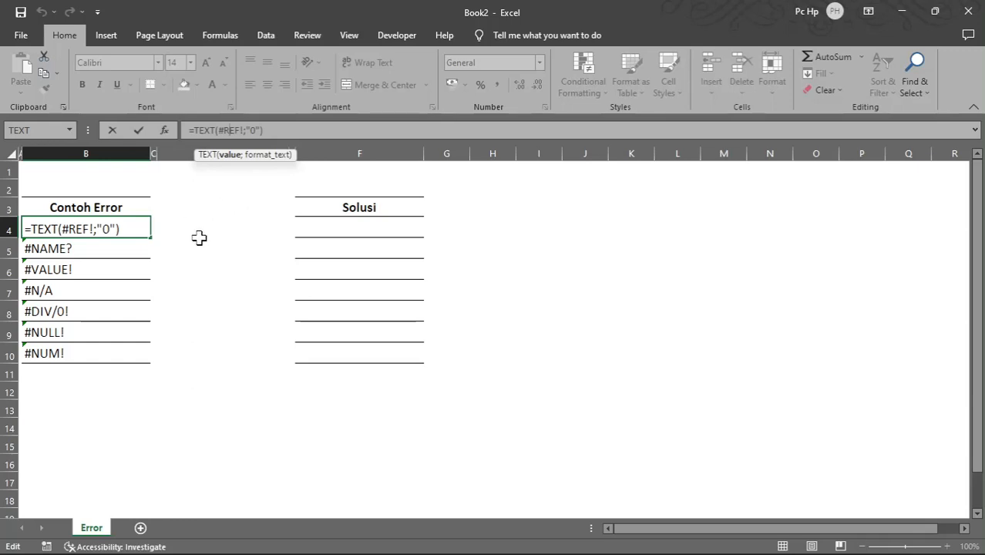
{"action": "key", "text": "Escape"}
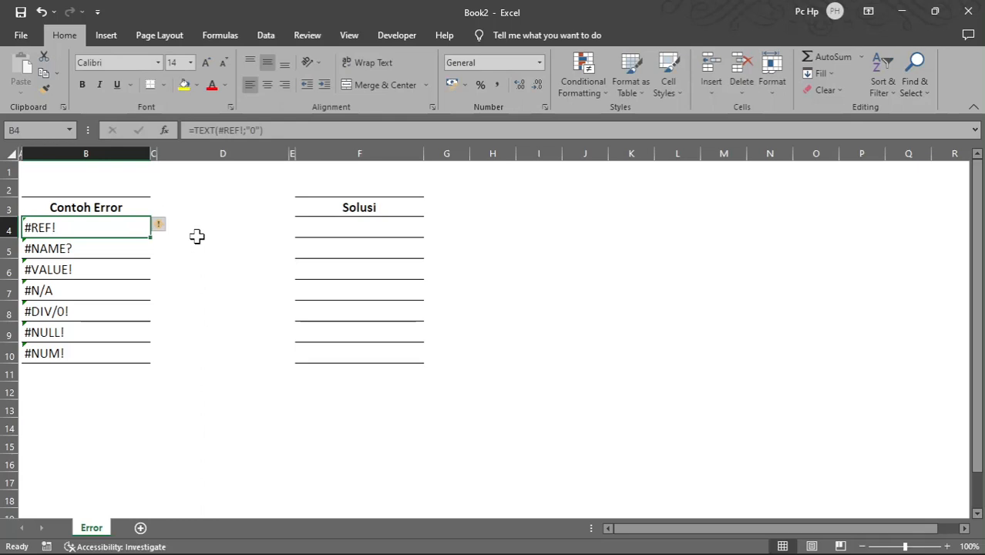
{"action": "left_click", "coordinate": [91, 248]}
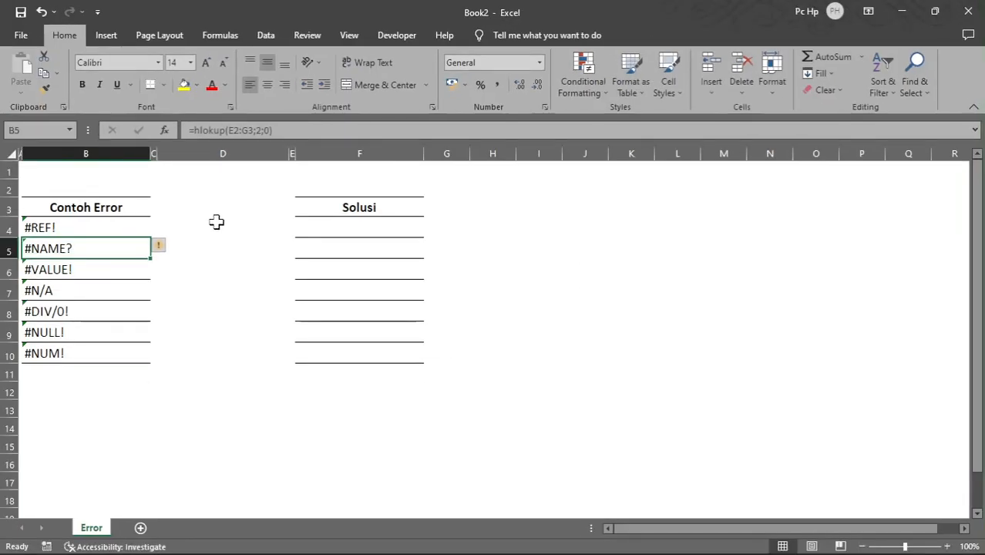
{"action": "left_click", "coordinate": [108, 266]}
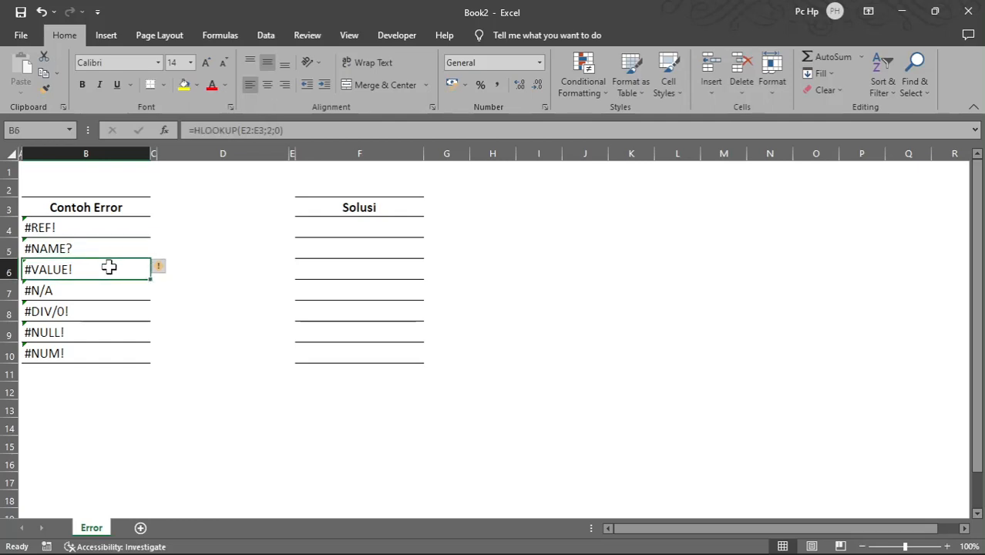
{"action": "left_click", "coordinate": [240, 129]}
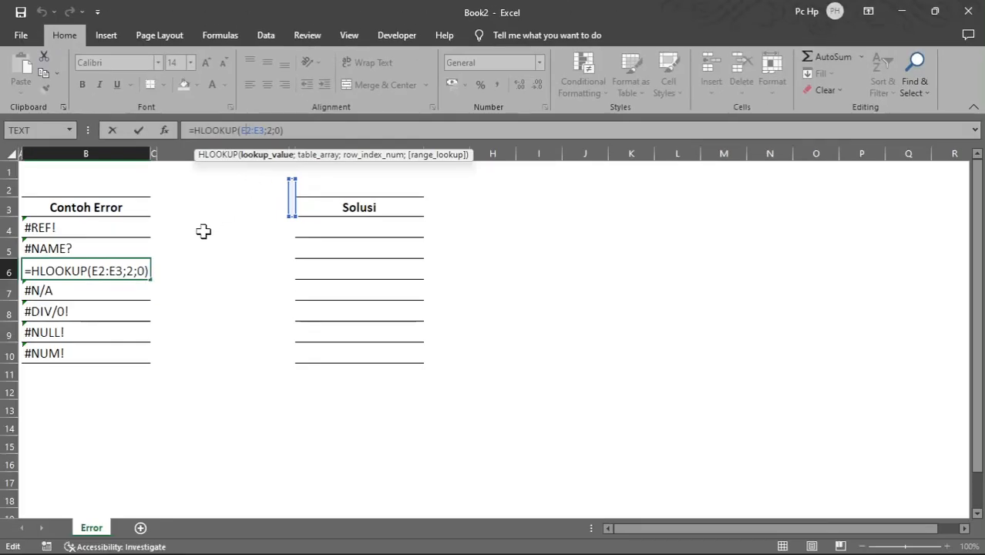
{"action": "key", "text": "ctrl+Return"}
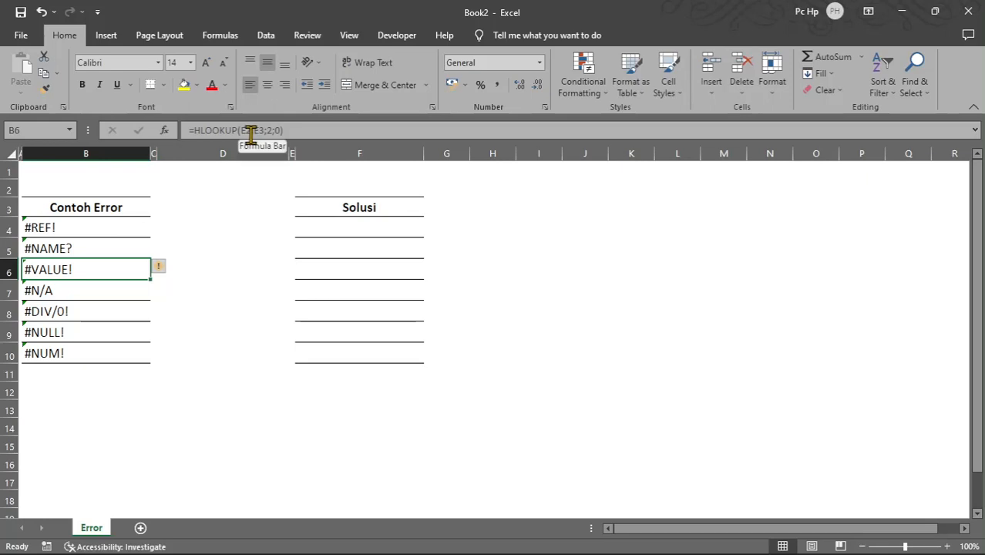
Step: Inspect each argument of the VLOOKUP formula behind the #N/A error in cell B7
{"action": "left_click", "coordinate": [95, 296]}
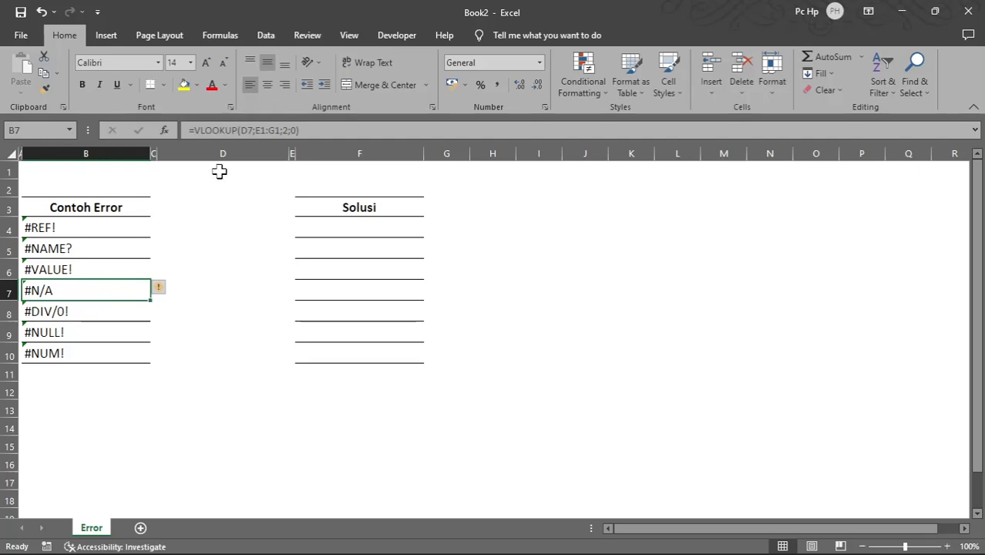
{"action": "left_click", "coordinate": [246, 131]}
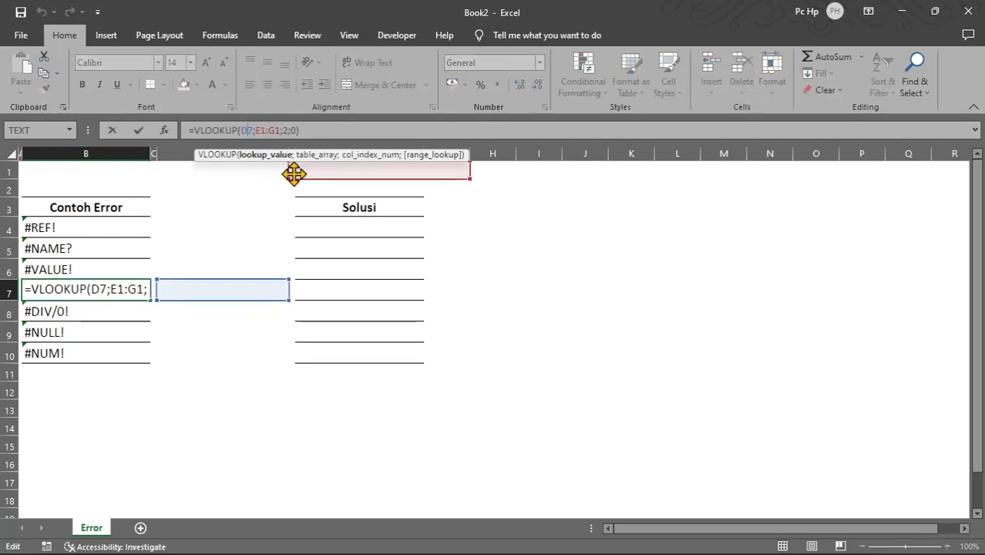
{"action": "left_click", "coordinate": [263, 131]}
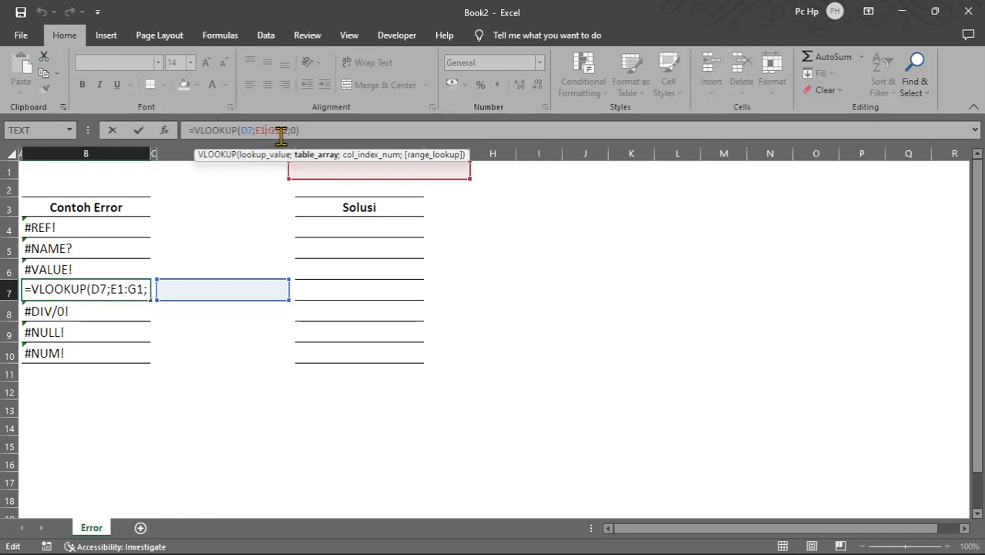
{"action": "left_click", "coordinate": [288, 131]}
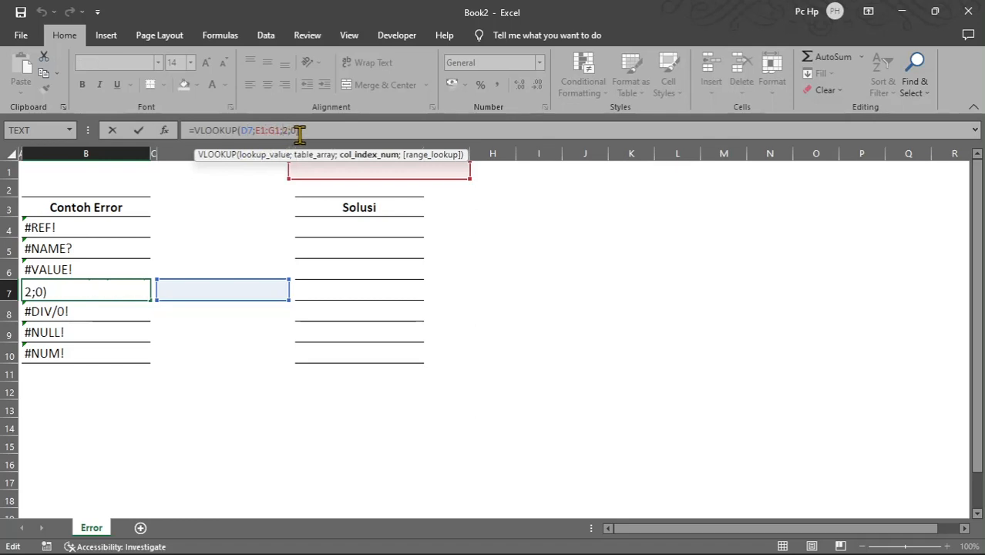
{"action": "left_click", "coordinate": [297, 131]}
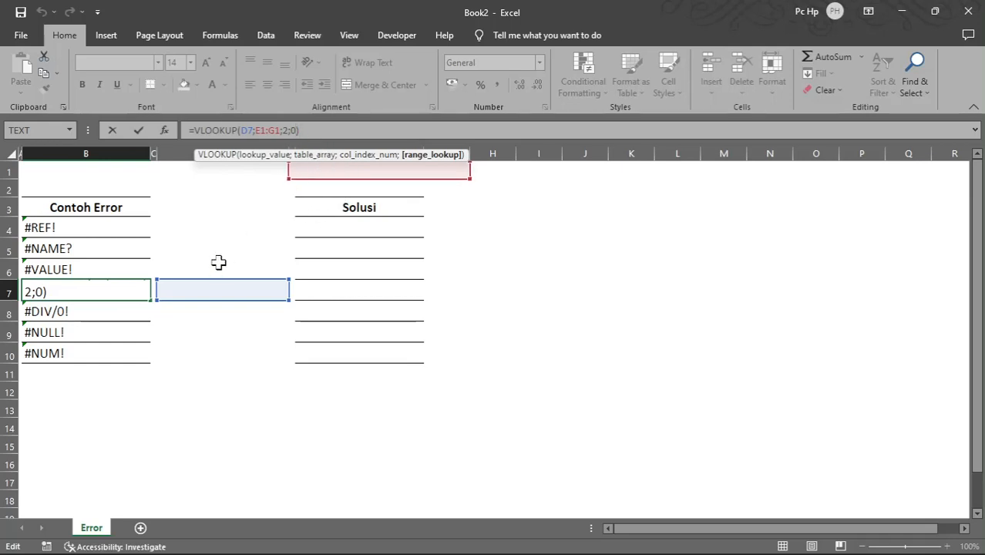
{"action": "key", "text": "ctrl+Return"}
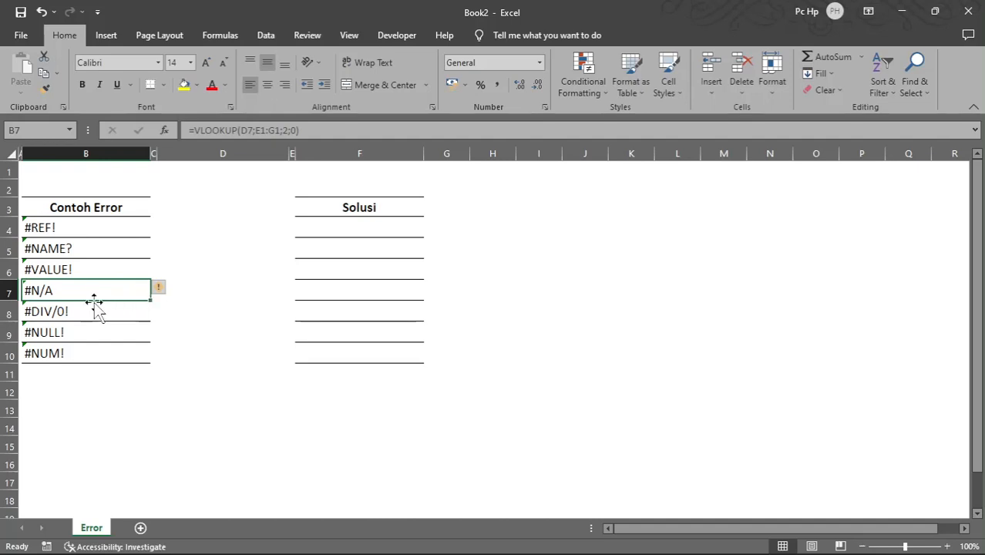
Step: Check the error-checking options and the referenced cells of the #DIV/0! formula in cell B8
{"action": "left_click", "coordinate": [95, 311]}
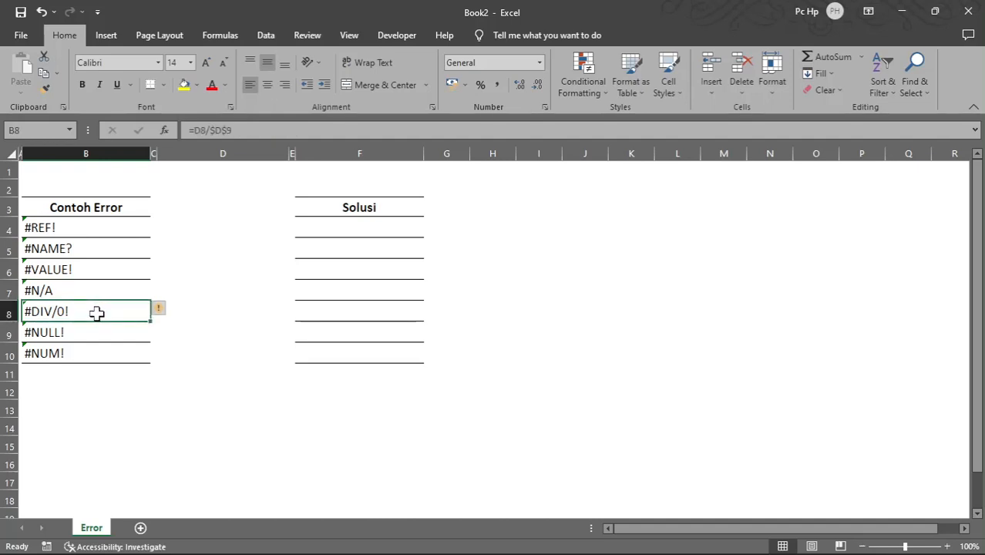
{"action": "left_click", "coordinate": [171, 310]}
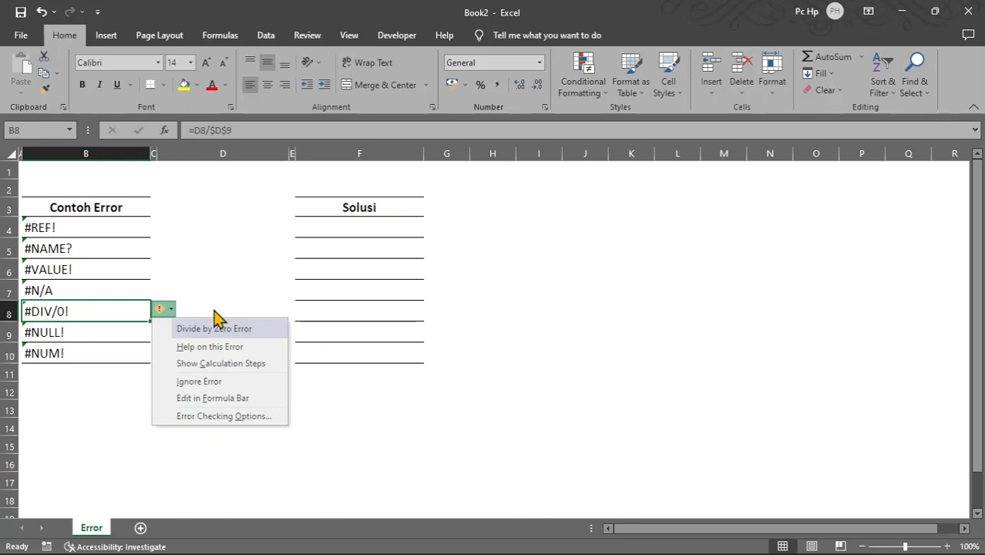
{"action": "left_click", "coordinate": [246, 130]}
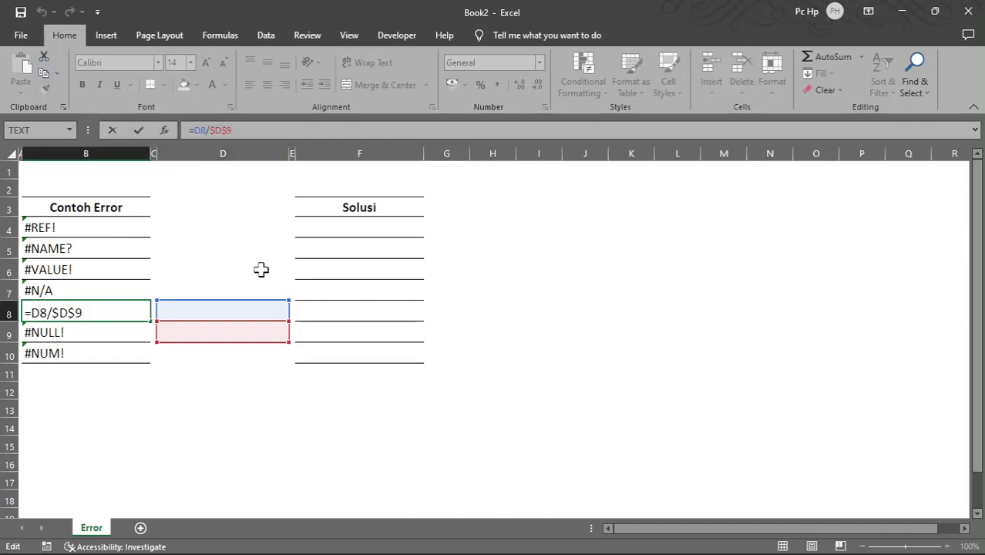
{"action": "key", "text": "Escape"}
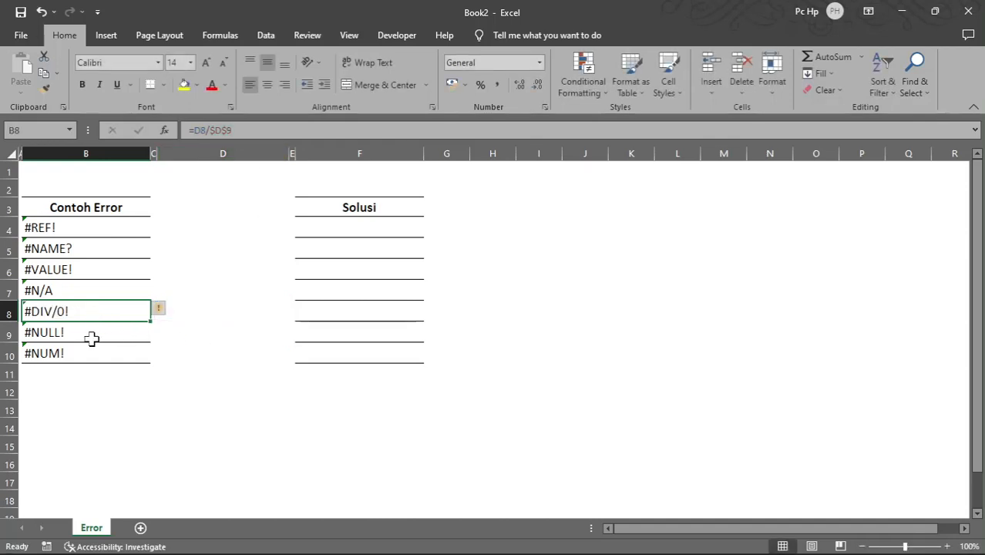
Step: Wrap the references in cell B9's formula in quotation marks so it reads ="A4 A10"
{"action": "left_click", "coordinate": [90, 330]}
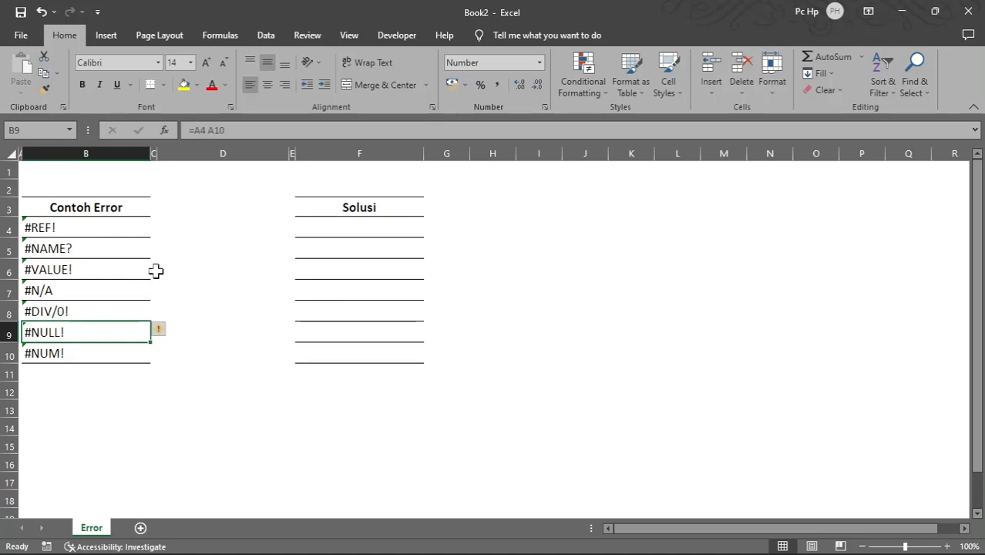
{"action": "left_click", "coordinate": [195, 130]}
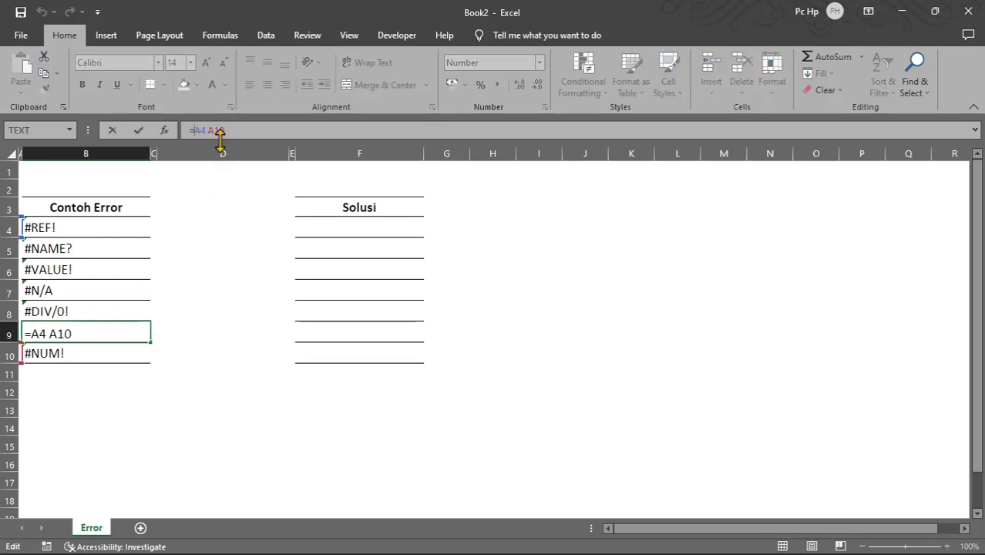
{"action": "type", "text": "\""}
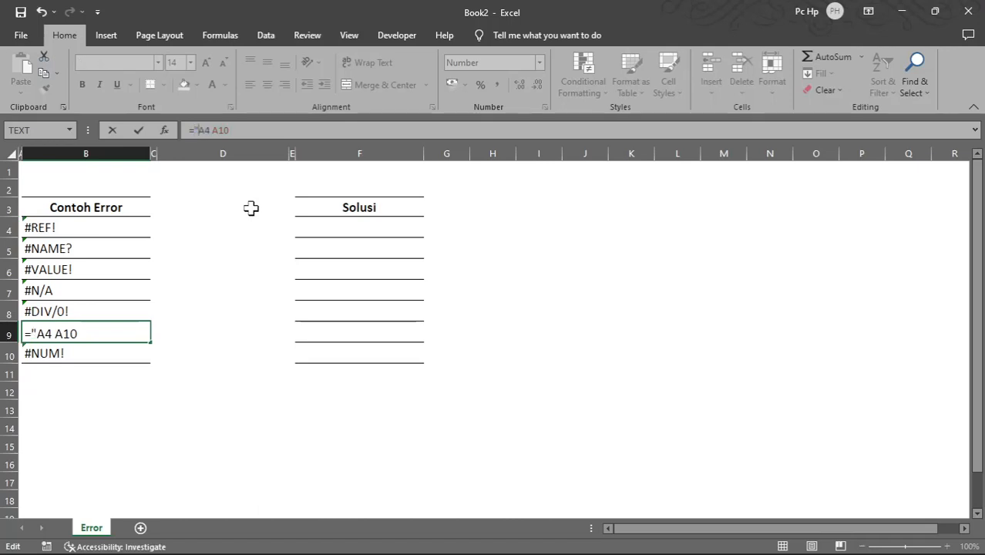
{"action": "left_click", "coordinate": [256, 130]}
{"action": "type", "text": "\""}
{"action": "key", "text": "Return"}
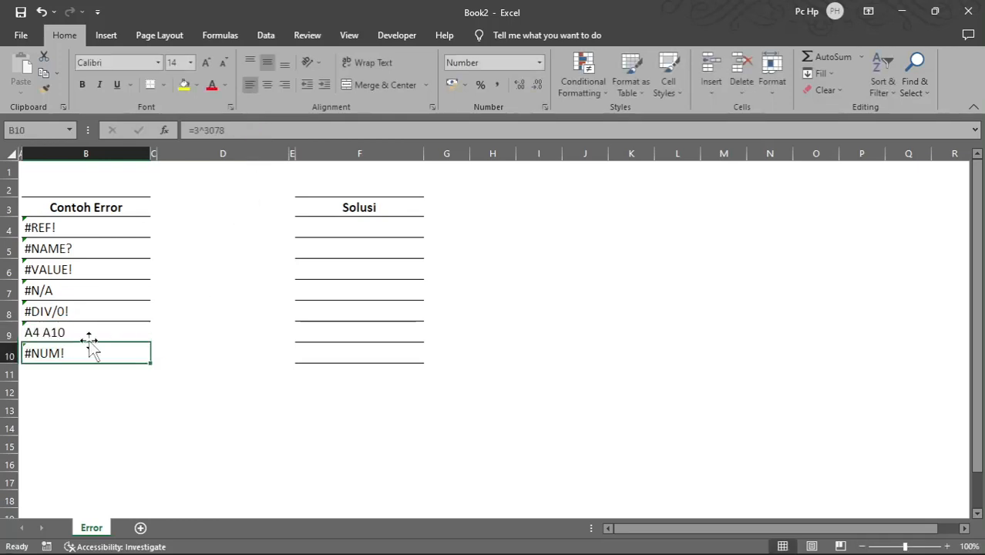
Step: Restore the formula in cell B9 to =A4 A10 without quotation marks
{"action": "left_click", "coordinate": [84, 338]}
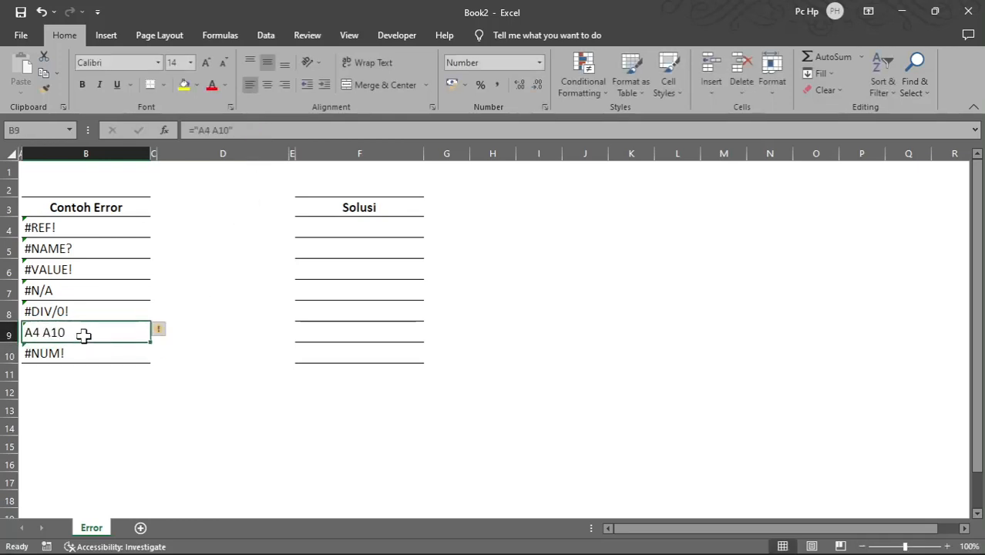
{"action": "left_click", "coordinate": [244, 130]}
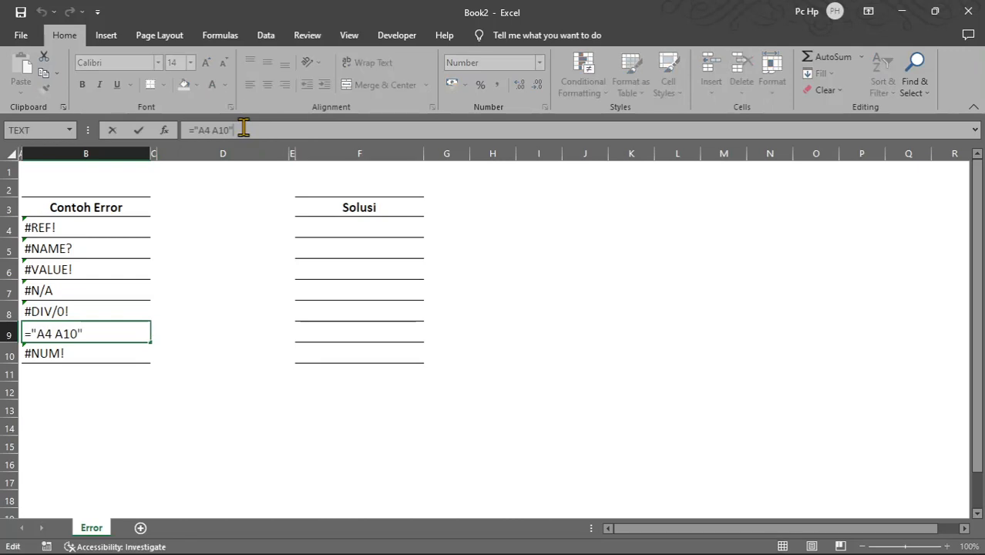
{"action": "key", "text": "BackSpace"}
{"action": "left_click", "coordinate": [202, 130]}
{"action": "key", "text": "BackSpace"}
{"action": "key", "text": "BackSpace"}
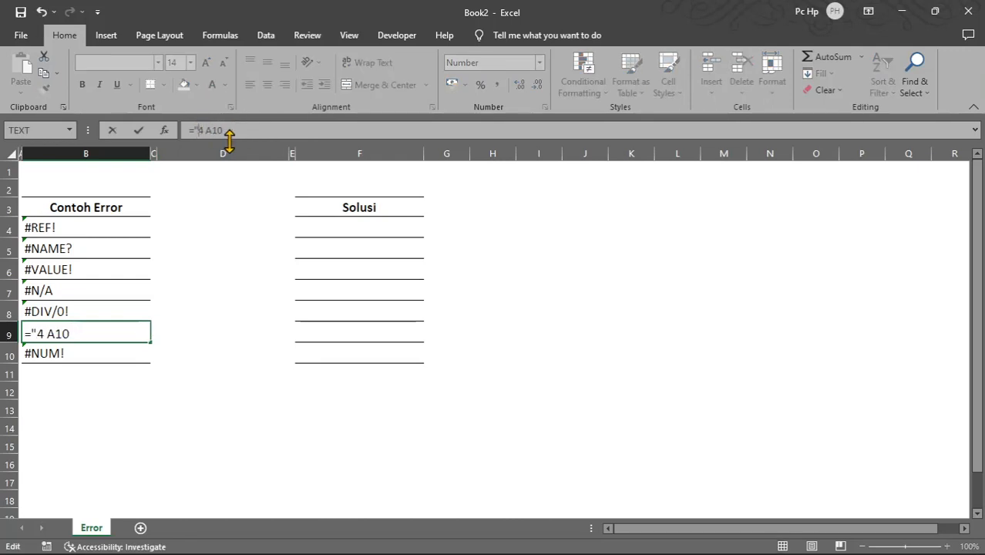
{"action": "left_click_drag", "start_coordinate": [220, 131], "coordinate": [191, 131]}
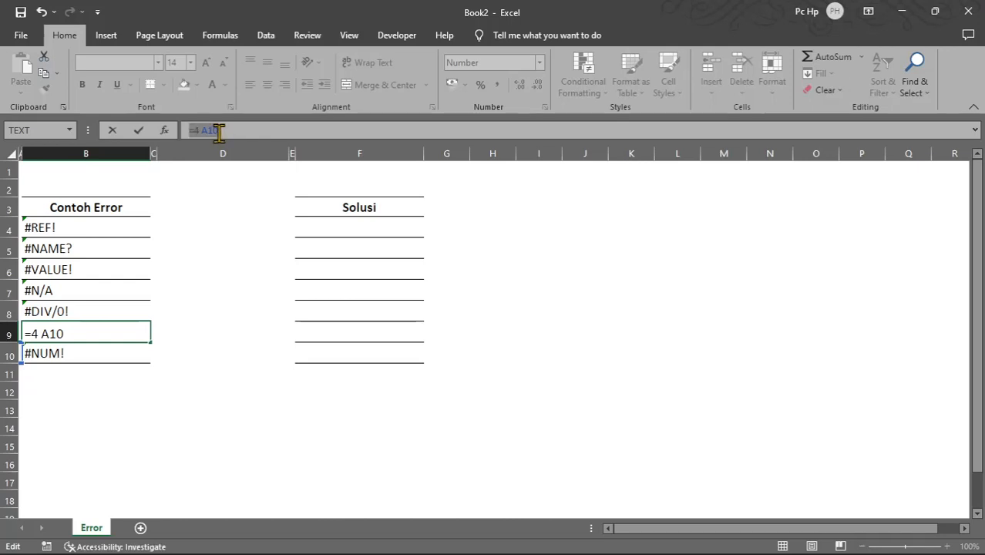
{"action": "left_click", "coordinate": [195, 130]}
{"action": "type", "text": "A"}
{"action": "key", "text": "Return"}
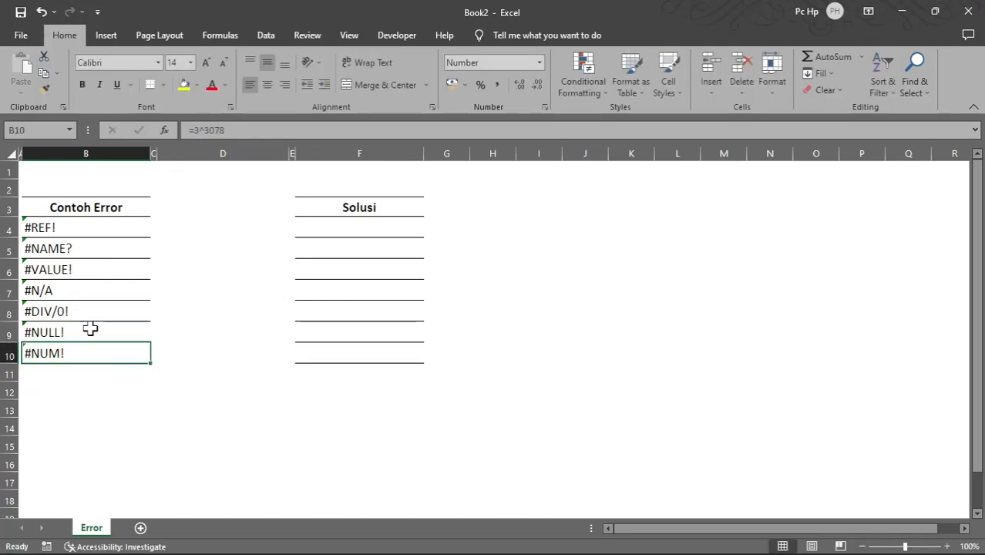
{"action": "left_click", "coordinate": [91, 332]}
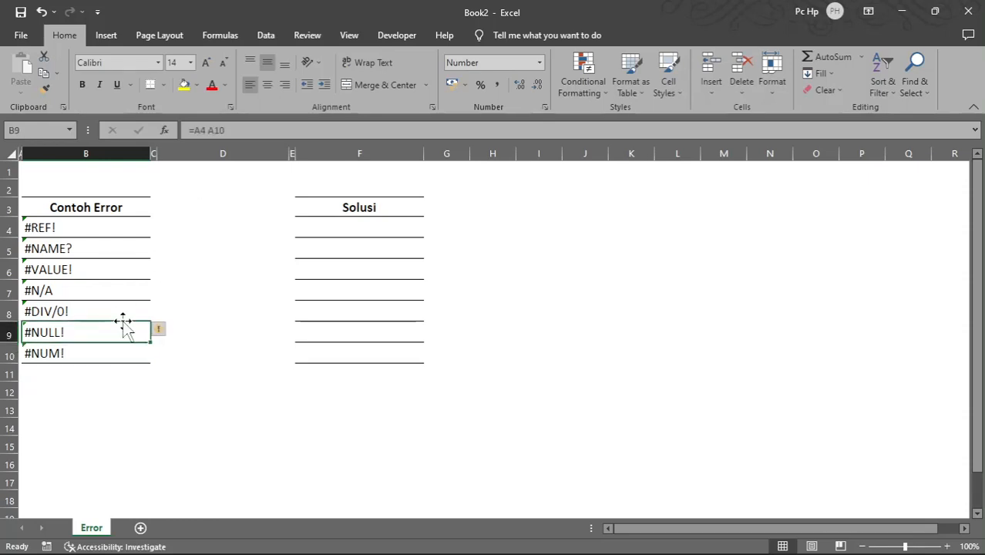
Step: Check the #NUM! formula in B10 and enter the power formula =3^3 in cell D12
{"action": "left_click", "coordinate": [106, 354]}
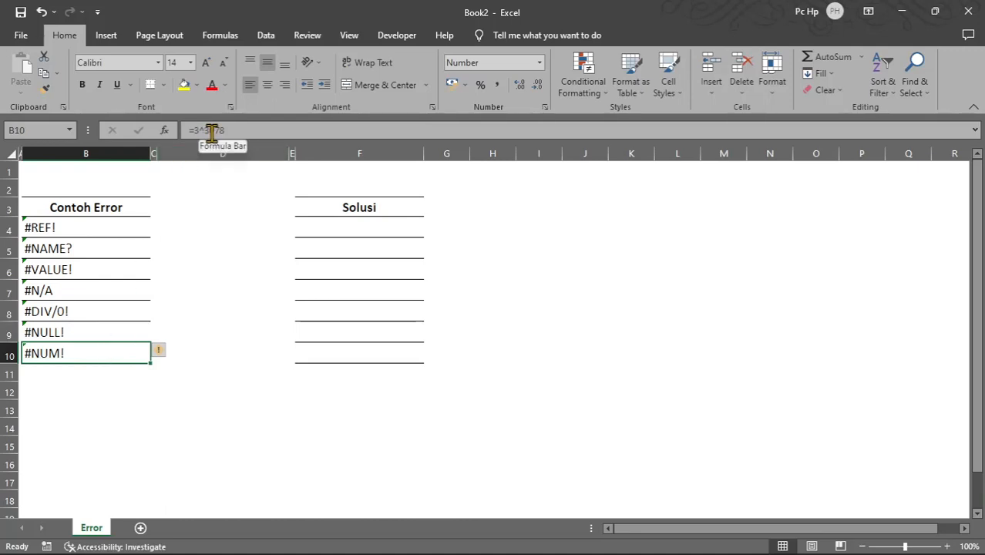
{"action": "left_click", "coordinate": [204, 389]}
{"action": "type", "text": "="}
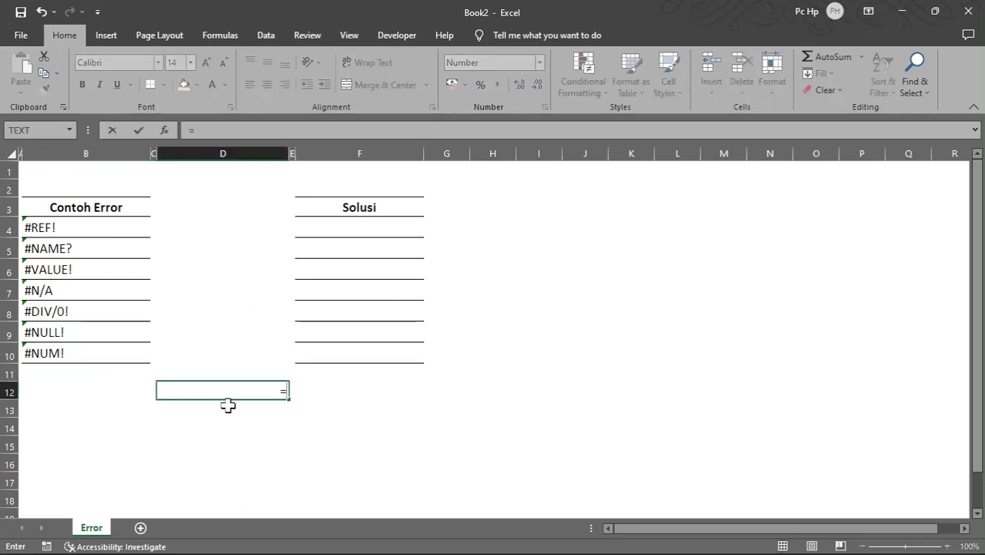
{"action": "type", "text": "3^3"}
{"action": "key", "text": "Return"}
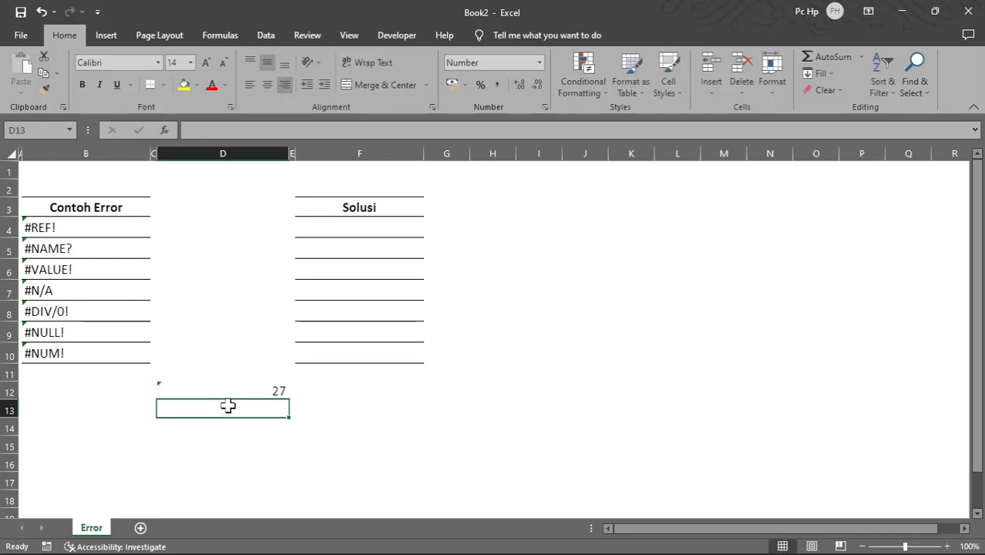
Step: Enter the equivalent multiplication =3*3*3 in cell D11, above the power formula
{"action": "key", "text": "Up"}
{"action": "key", "text": "Up"}
{"action": "type", "text": "=3"}
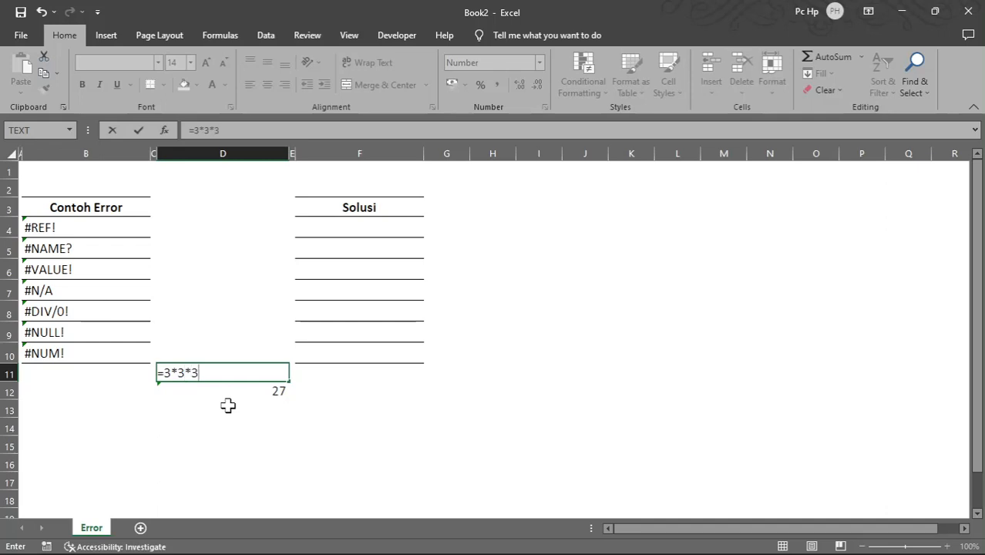
{"action": "key", "text": "Return"}
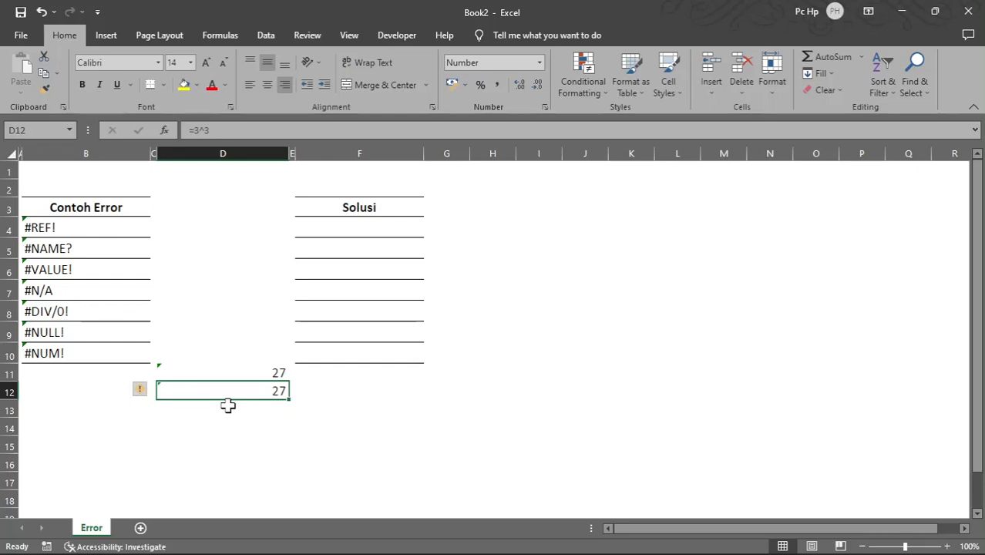
Step: Change the formula in D12 to =3^20 and fill it down into cell D13
{"action": "left_click", "coordinate": [222, 129]}
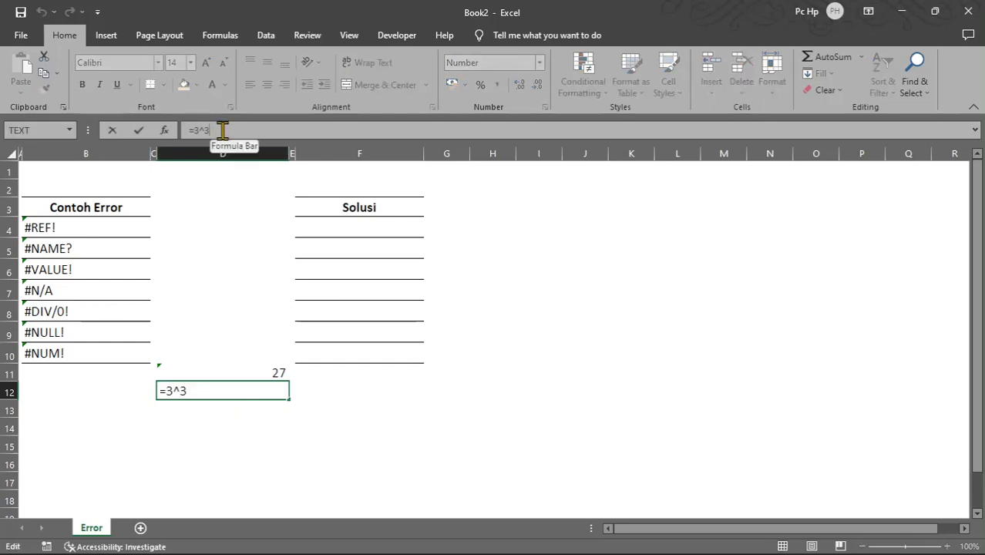
{"action": "key", "text": "BackSpace"}
{"action": "type", "text": "20"}
{"action": "key", "text": "Return"}
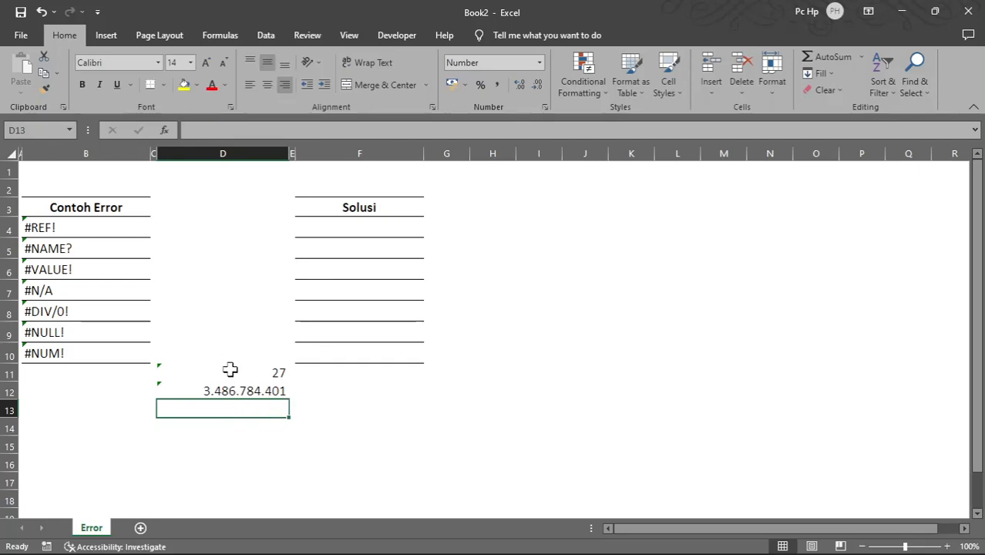
{"action": "key", "text": "ctrl+d"}
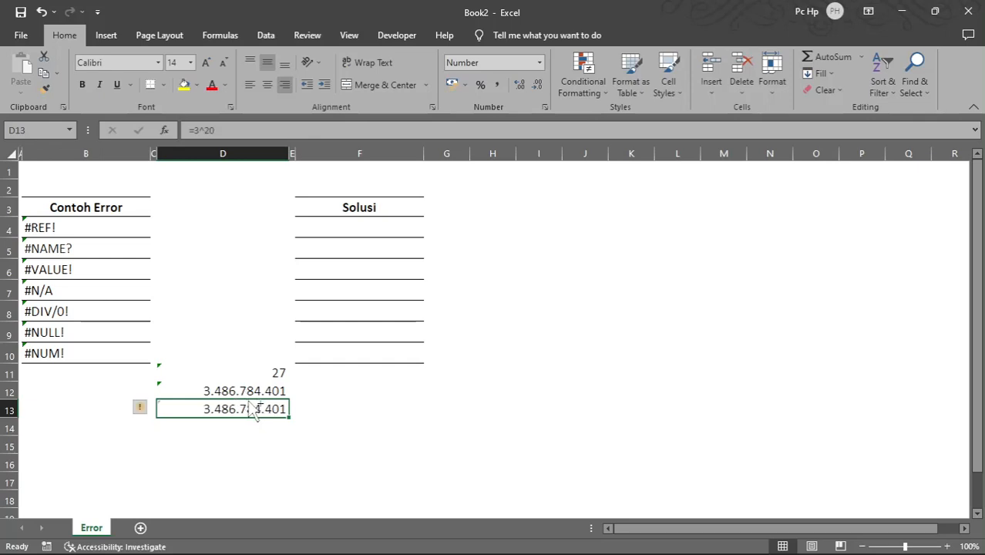
Step: Change the formula in cell D13 to =3^30 and compare it with the #NUM! formula in B10
{"action": "left_click", "coordinate": [239, 131]}
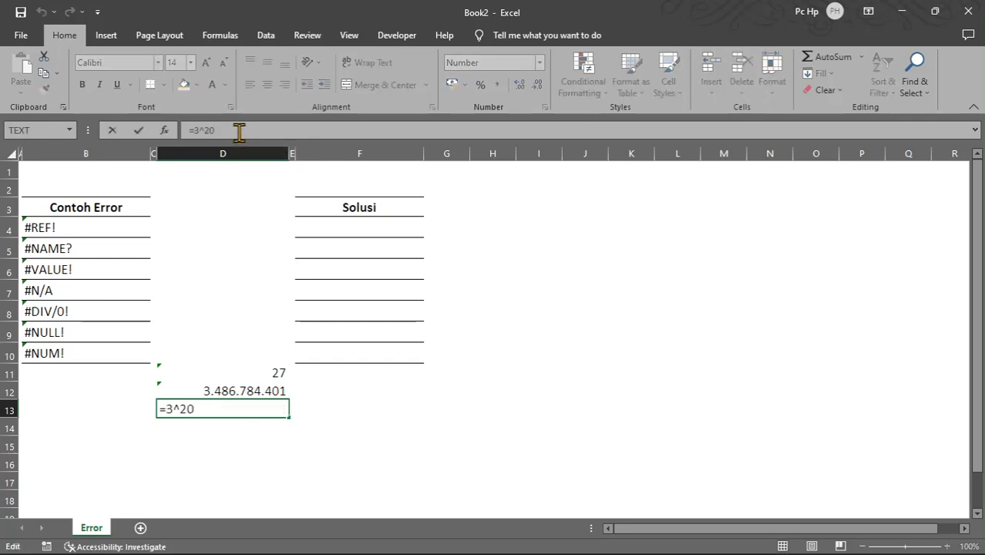
{"action": "key", "text": "BackSpace"}
{"action": "key", "text": "Return"}
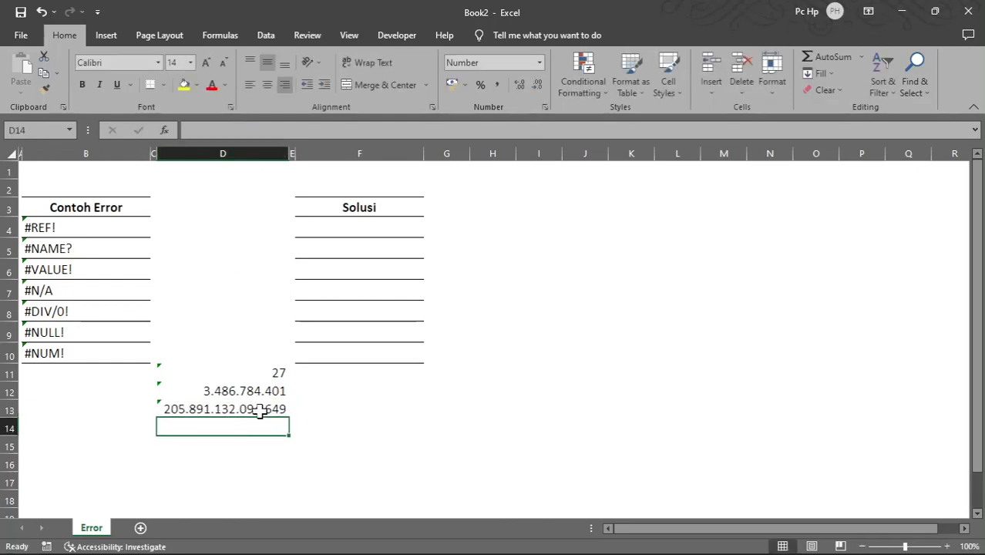
{"action": "left_click", "coordinate": [226, 409]}
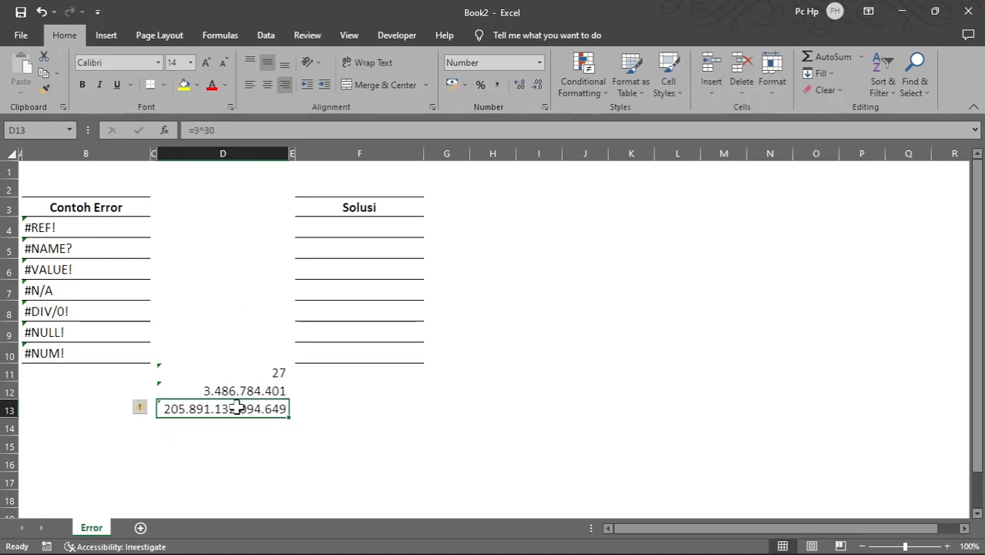
{"action": "left_click", "coordinate": [102, 351]}
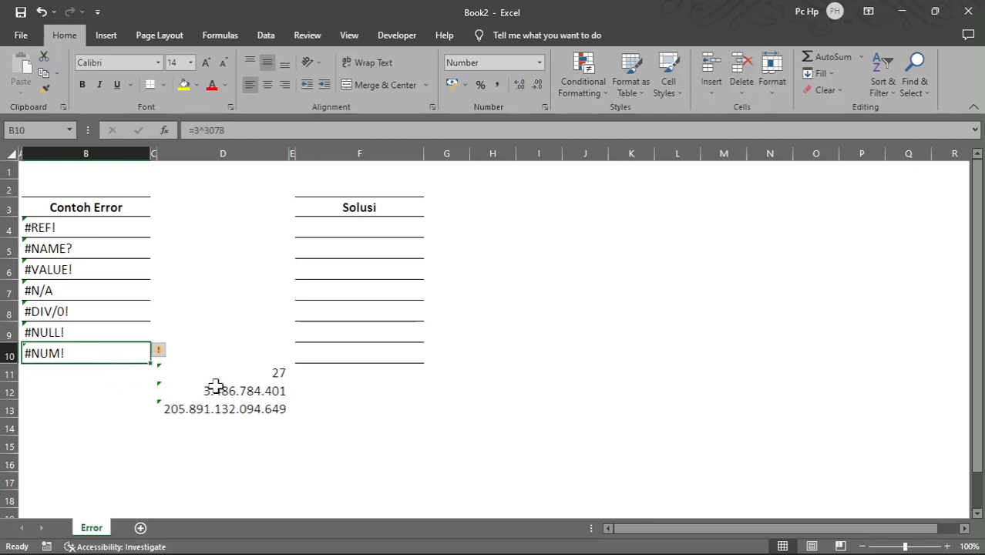
{"action": "left_click", "coordinate": [85, 386]}
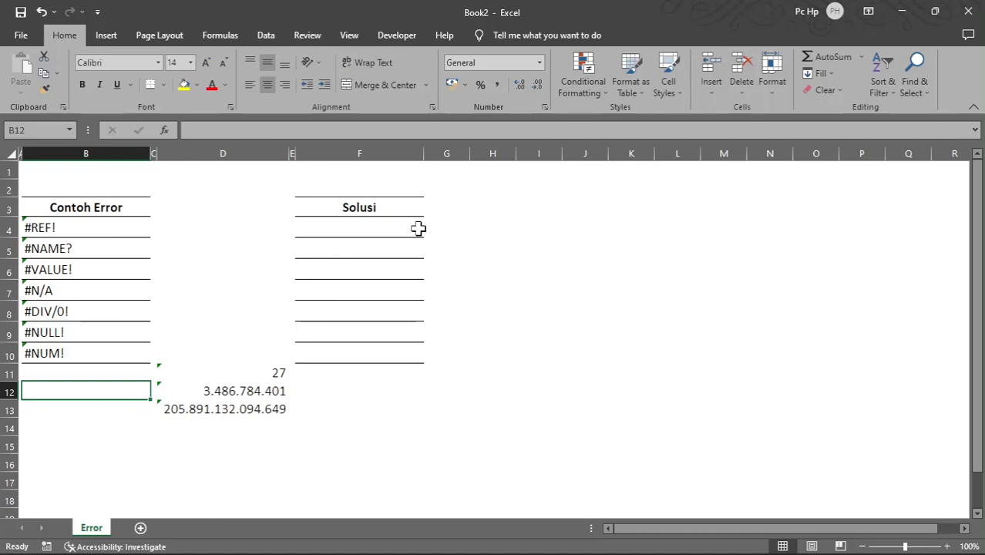
Step: Display all formulas in the sheet to examine the IFERROR formulas in the Solusi column, and switch back to showing results
{"action": "left_click", "coordinate": [373, 154]}
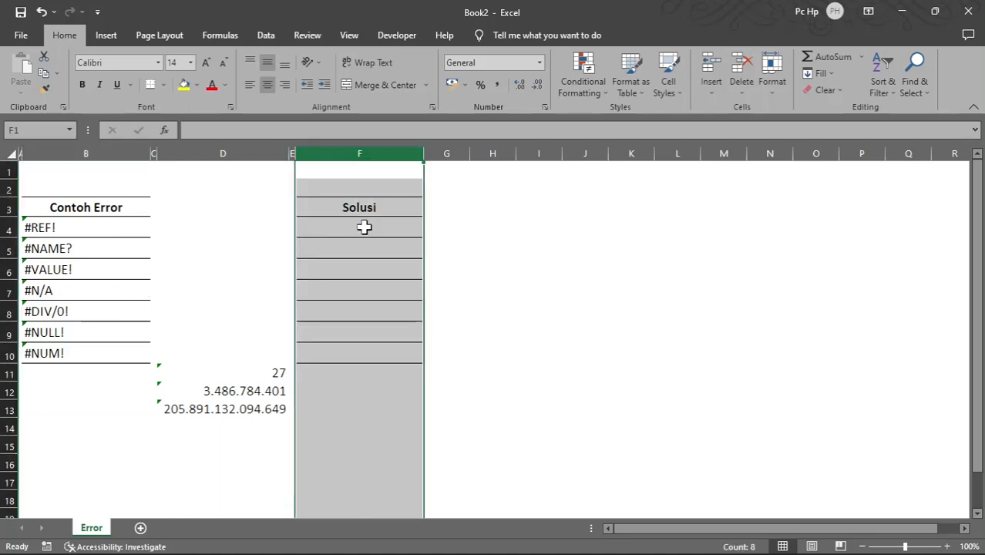
{"action": "left_click", "coordinate": [365, 227]}
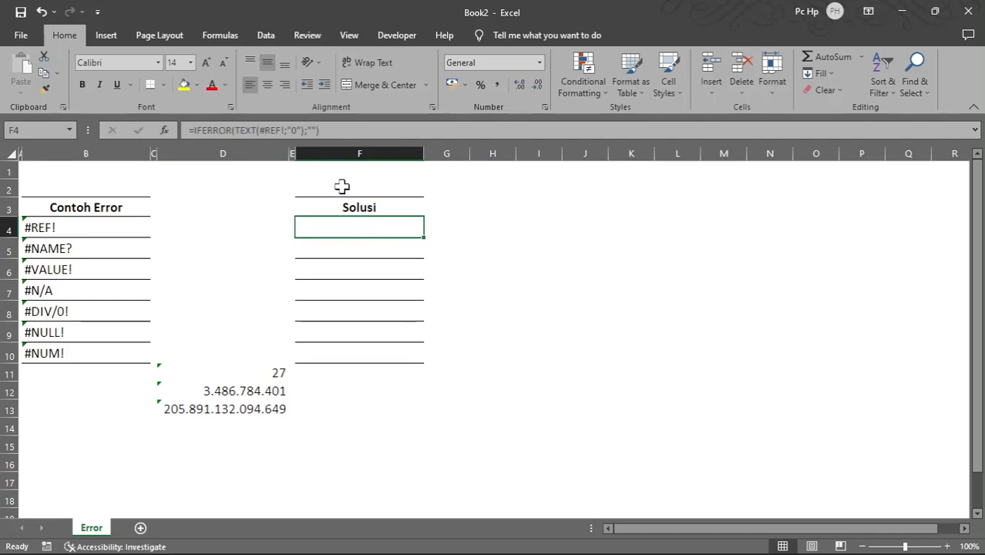
{"action": "left_click", "coordinate": [232, 36]}
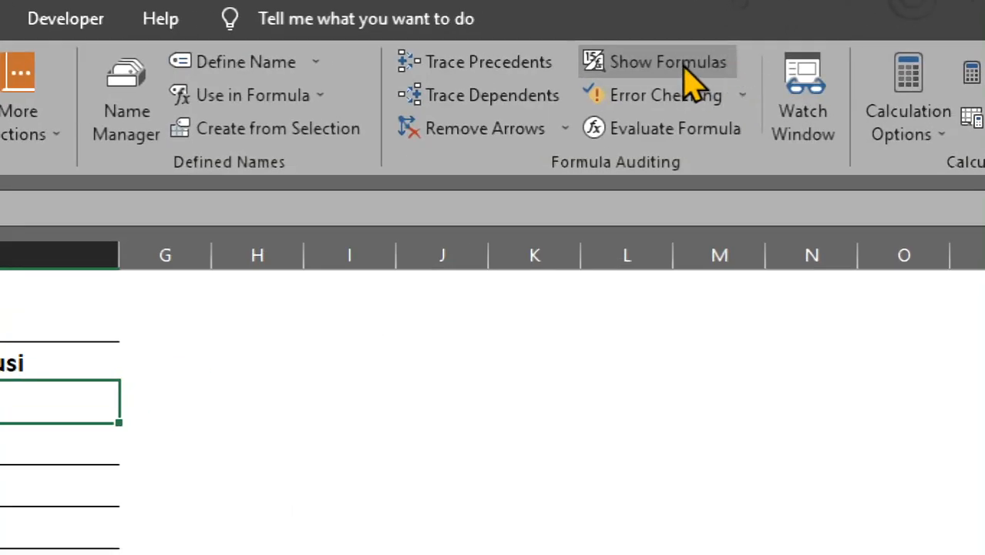
{"action": "left_click", "coordinate": [684, 68]}
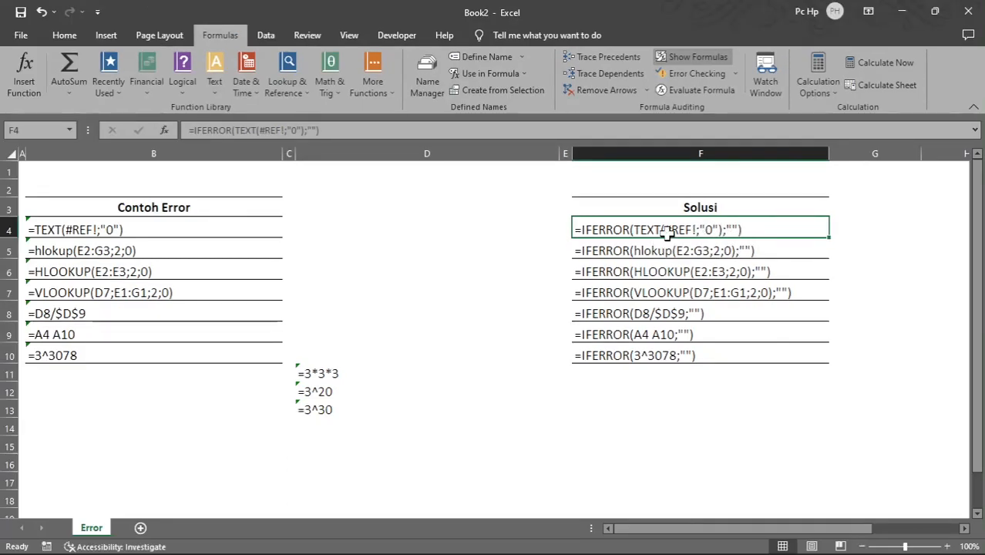
{"action": "left_click", "coordinate": [691, 57]}
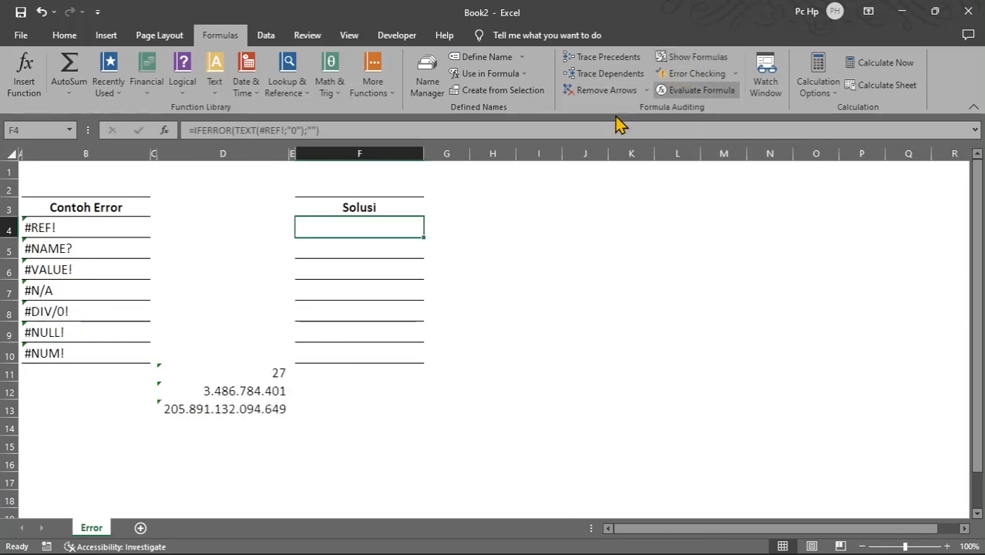
Step: Set the IFERROR fallback text in cell F4 to "Kesalahan Input" and review the edited formula
{"action": "left_click", "coordinate": [314, 129]}
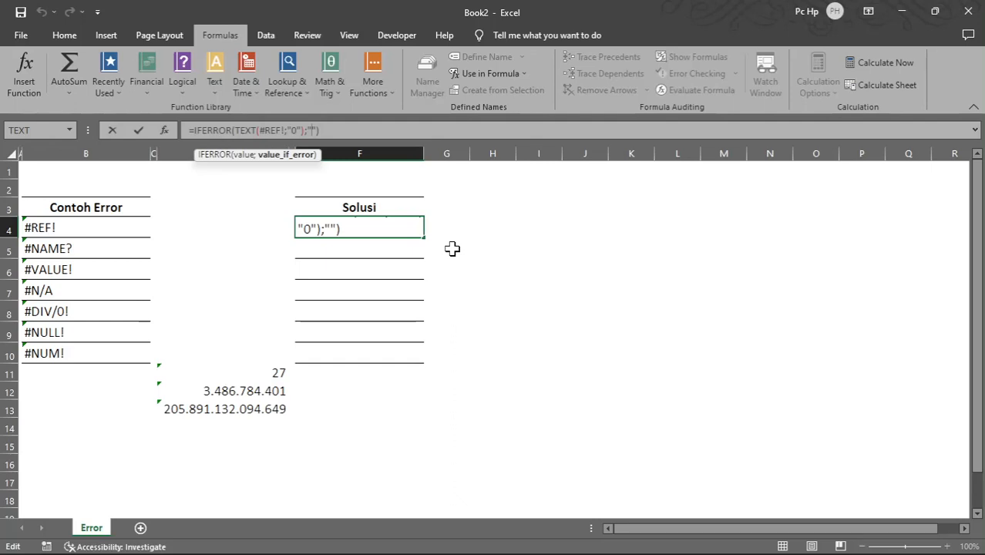
{"action": "type", "text": "Kesalahan"}
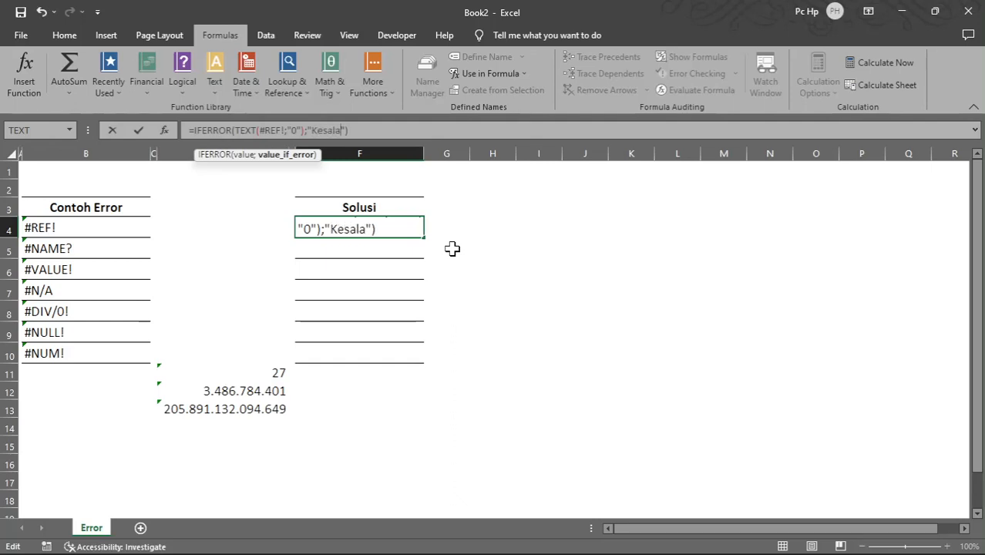
{"action": "type", "text": " Inpo"}
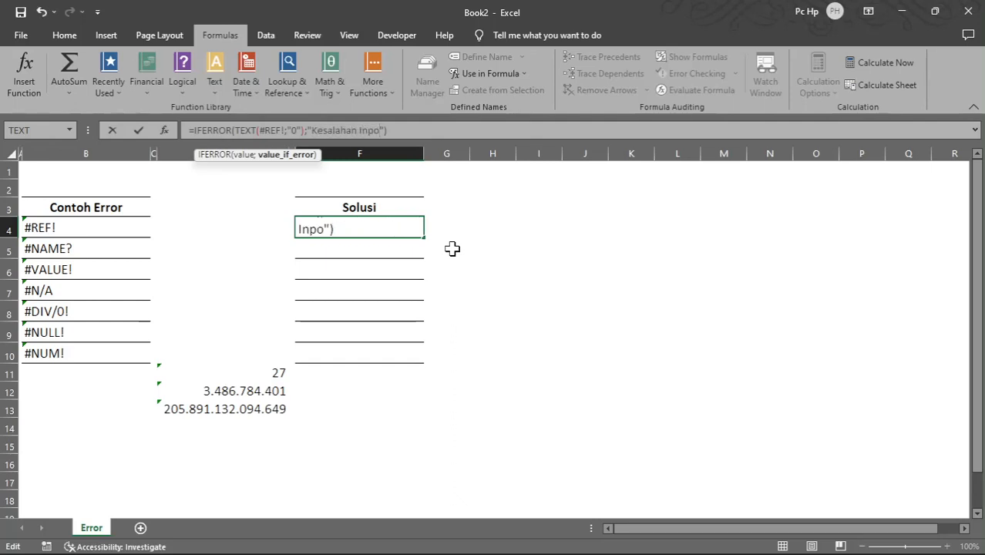
{"action": "key", "text": "BackSpace"}
{"action": "type", "text": "ut"}
{"action": "key", "text": "Return"}
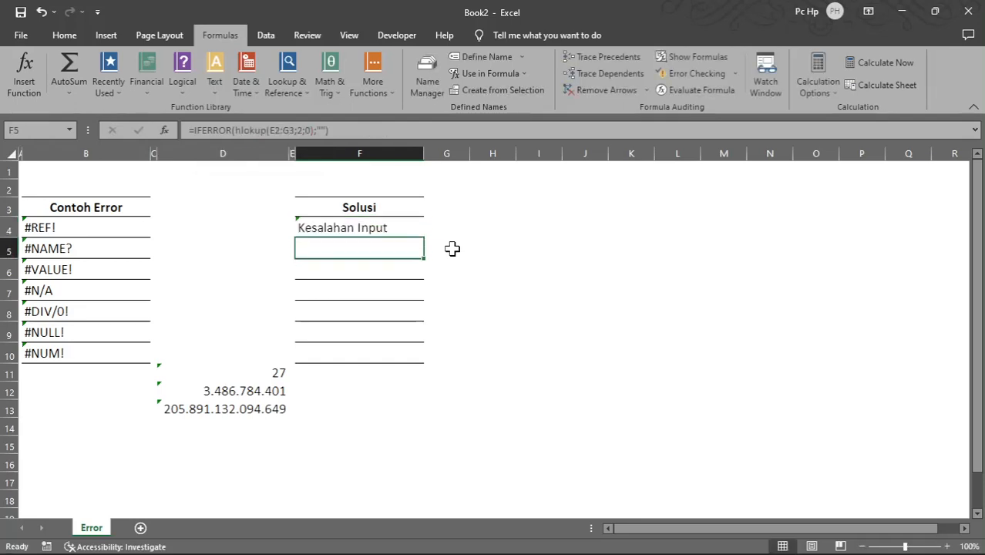
{"action": "left_click", "coordinate": [371, 227]}
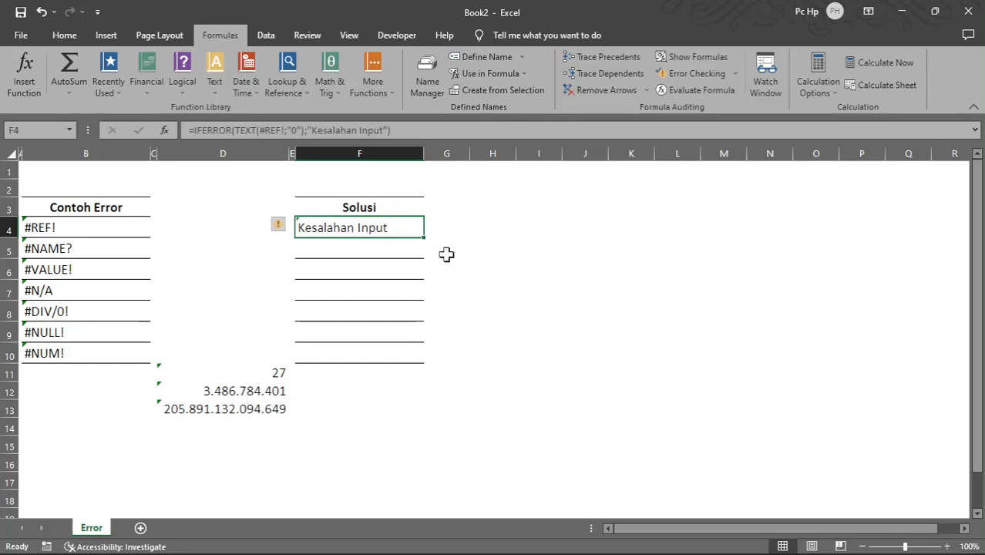
{"action": "left_click", "coordinate": [330, 130]}
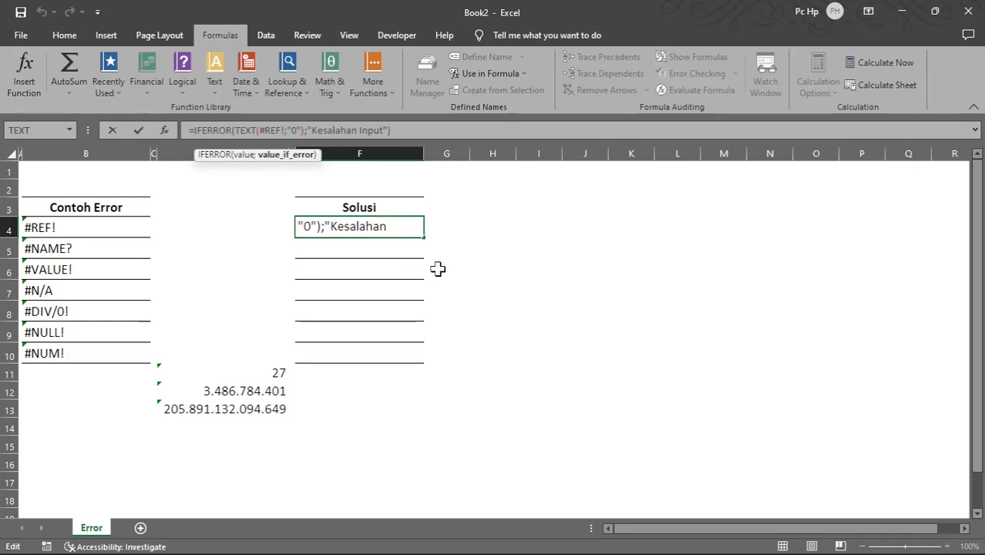
{"action": "key", "text": "ctrl+Return"}
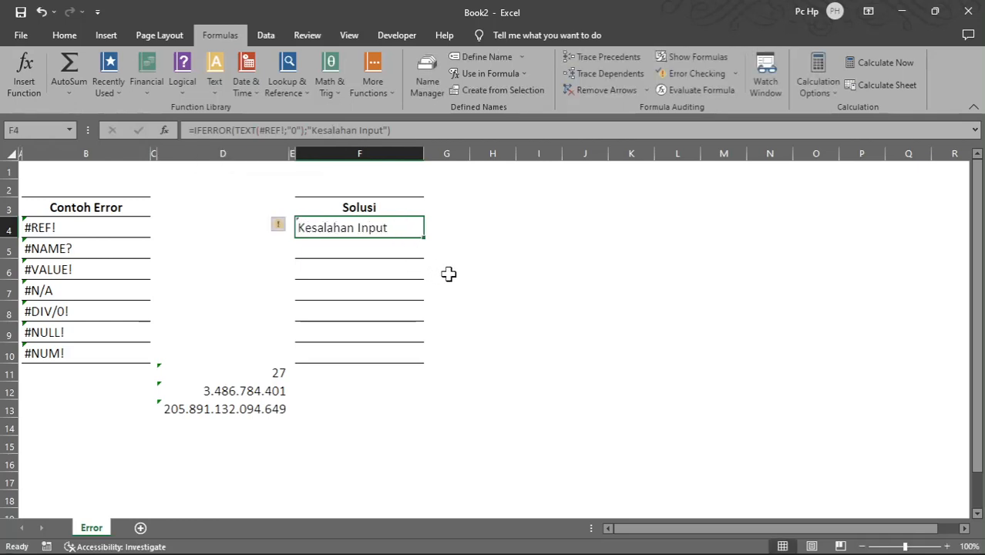